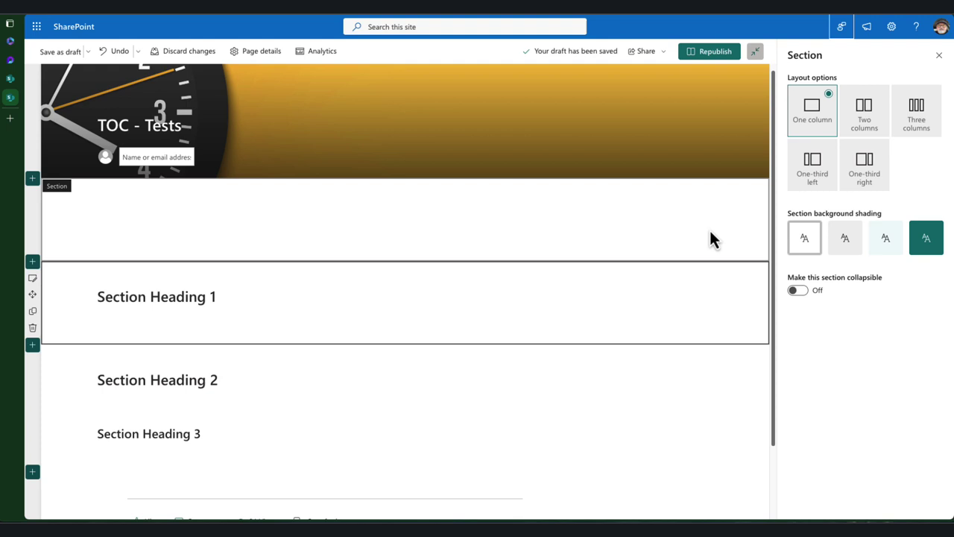
Step: Go from SharePoint's feedback option to the Feedback Portal's suggestion forum
{"action": "left_click", "coordinate": [846, 35]}
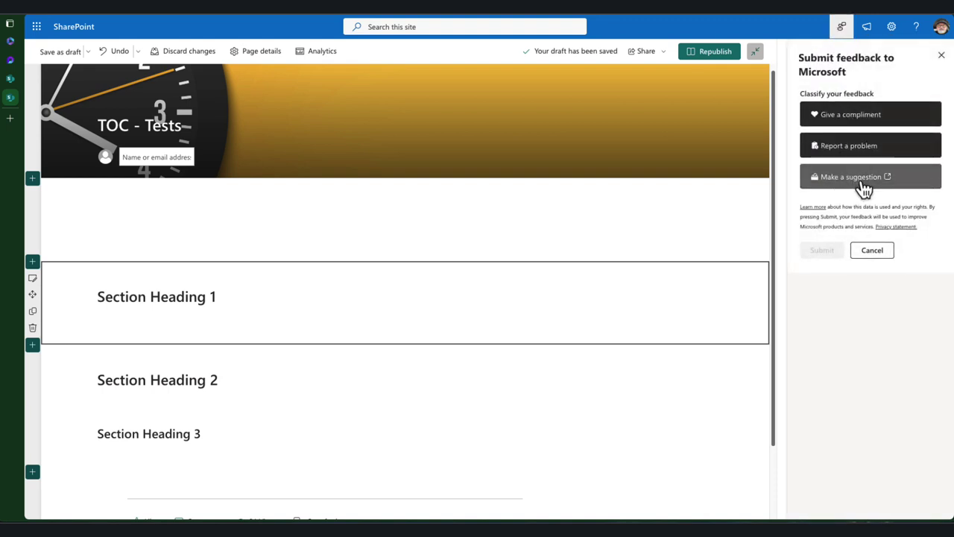
{"action": "left_click", "coordinate": [866, 183]}
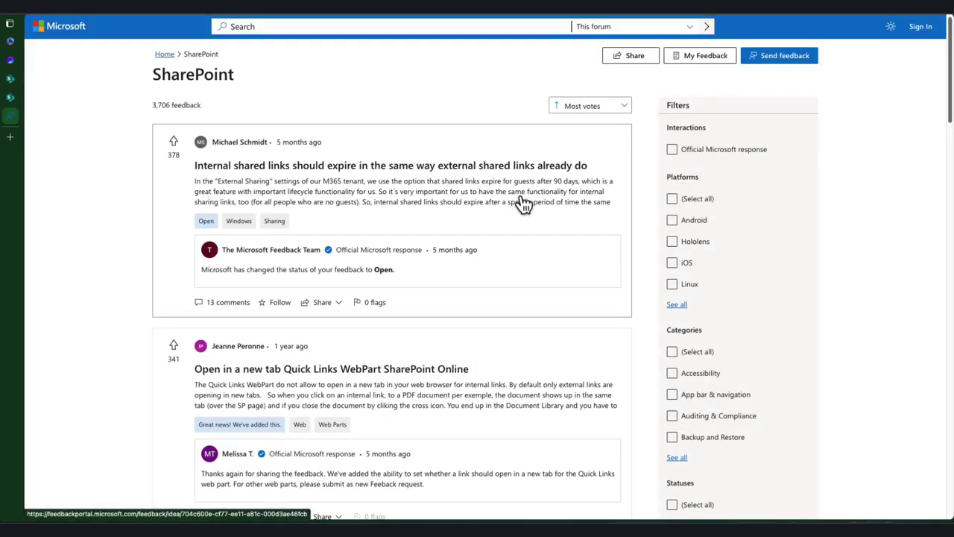
Step: Search the SharePoint feedback forum for 'table of contents'
{"action": "left_click", "coordinate": [500, 27]}
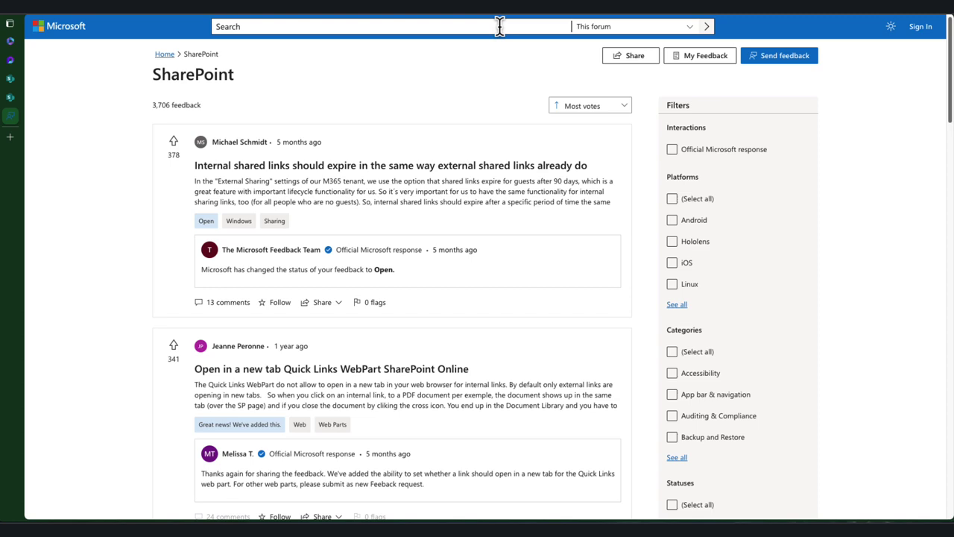
{"action": "type", "text": "table c"}
{"action": "key", "text": "BackSpace"}
{"action": "type", "text": "of "}
{"action": "type", "text": "contents"}
{"action": "key", "text": "Return"}
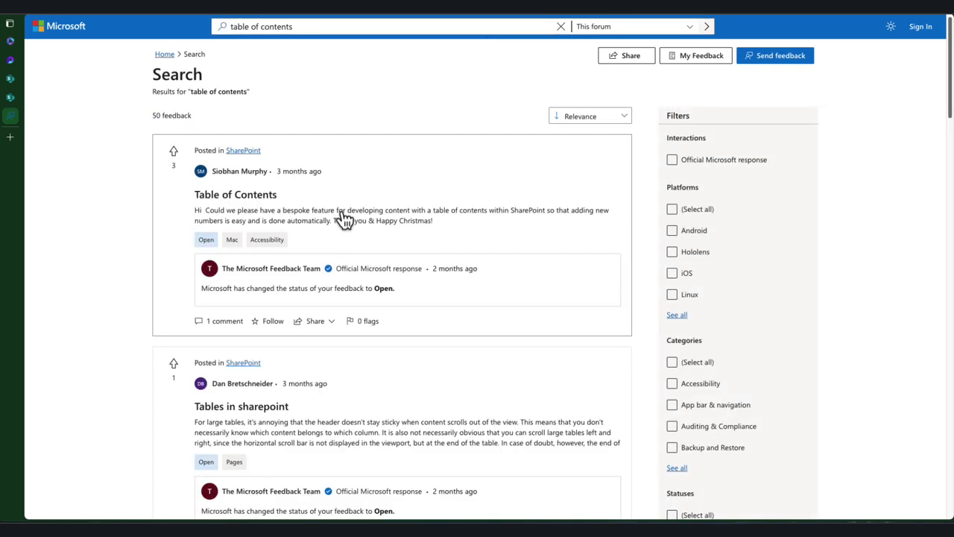
Step: Open the 'Provide Table of Contents Webpart' idea from the search results
{"action": "scroll", "coordinate": [339, 227], "scroll_direction": "down", "scroll_amount": 3}
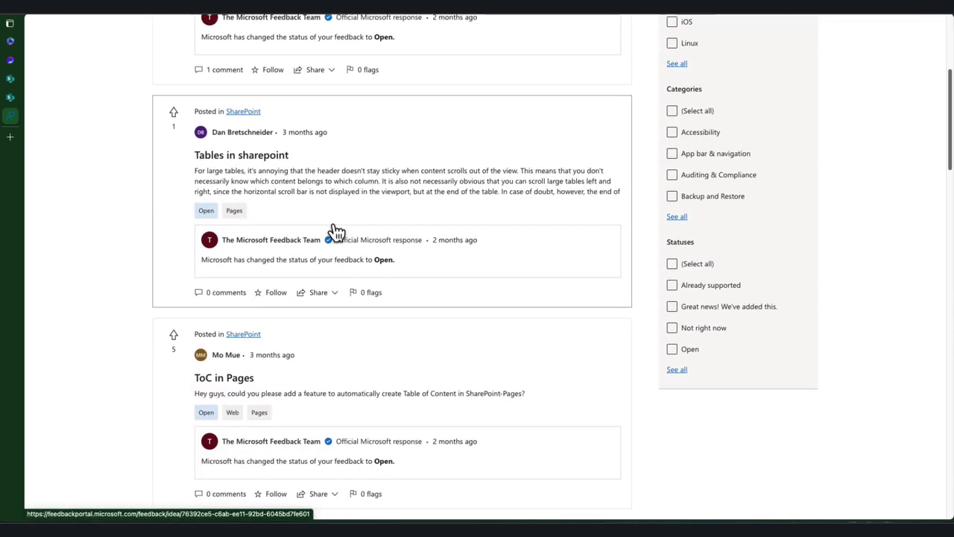
{"action": "scroll", "coordinate": [337, 231], "scroll_direction": "down", "scroll_amount": 3}
{"action": "scroll", "coordinate": [339, 232], "scroll_direction": "down", "scroll_amount": 3}
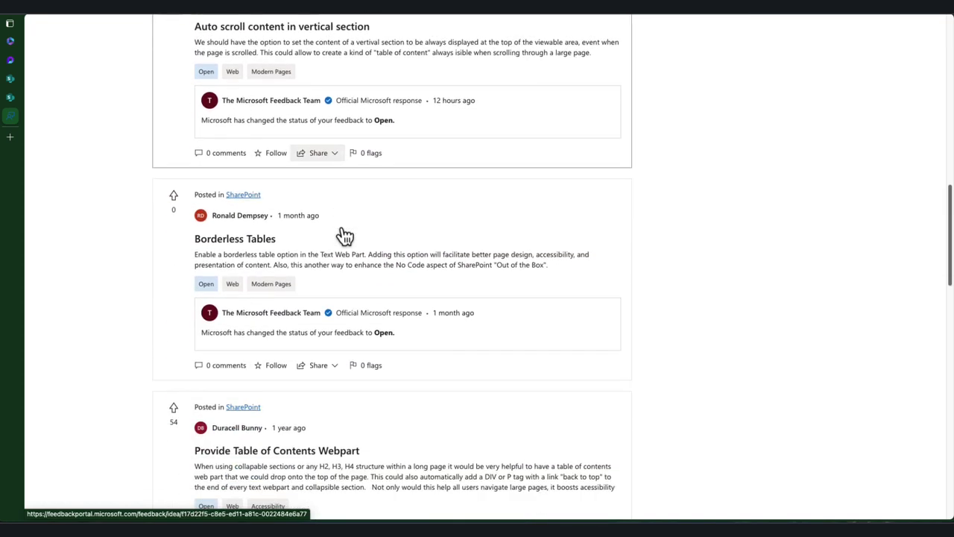
{"action": "scroll", "coordinate": [345, 237], "scroll_direction": "down", "scroll_amount": 4}
{"action": "left_click", "coordinate": [386, 153]}
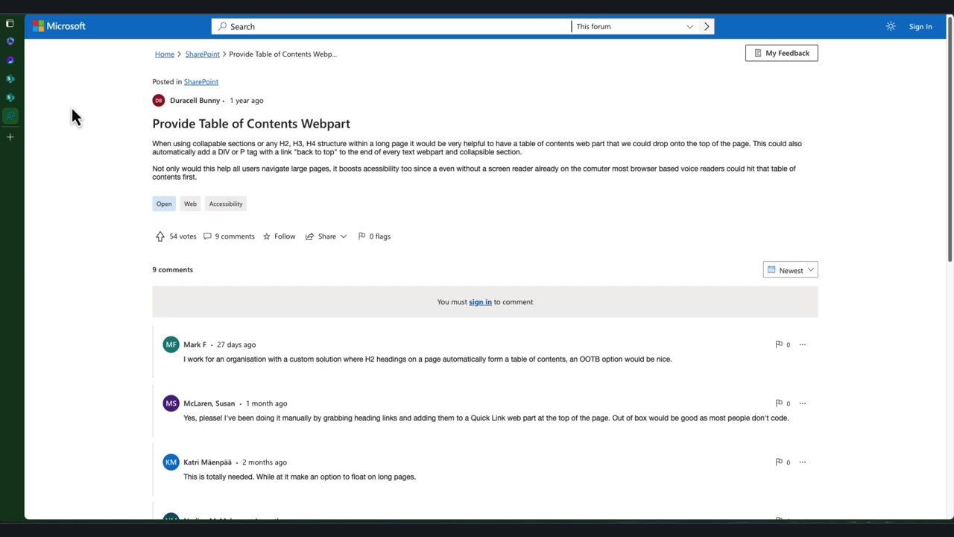
Step: Return to the TOC - Tests SharePoint page in edit mode
{"action": "left_click", "coordinate": [10, 98]}
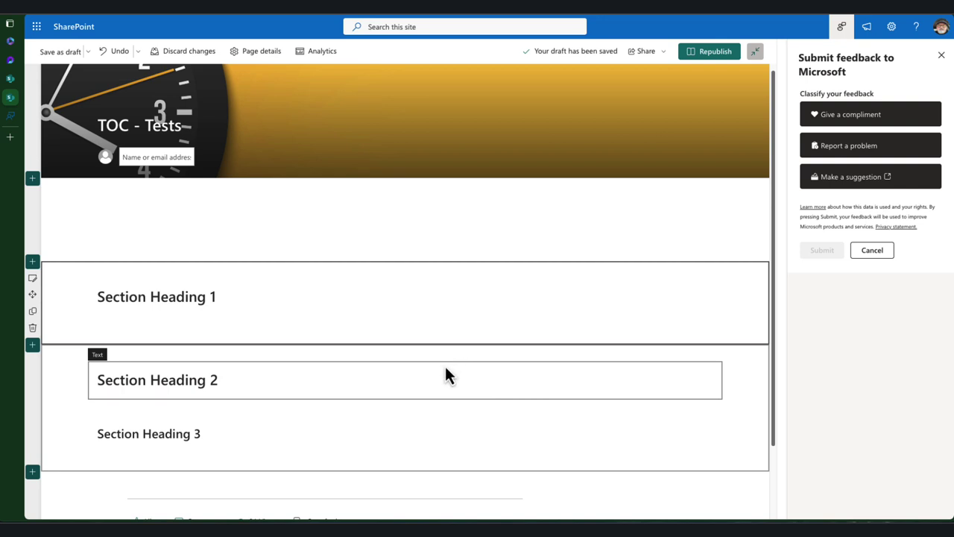
Step: Switch to the BluBuzz Energy Team Homepage in Microsoft Loop
{"action": "left_click", "coordinate": [11, 64]}
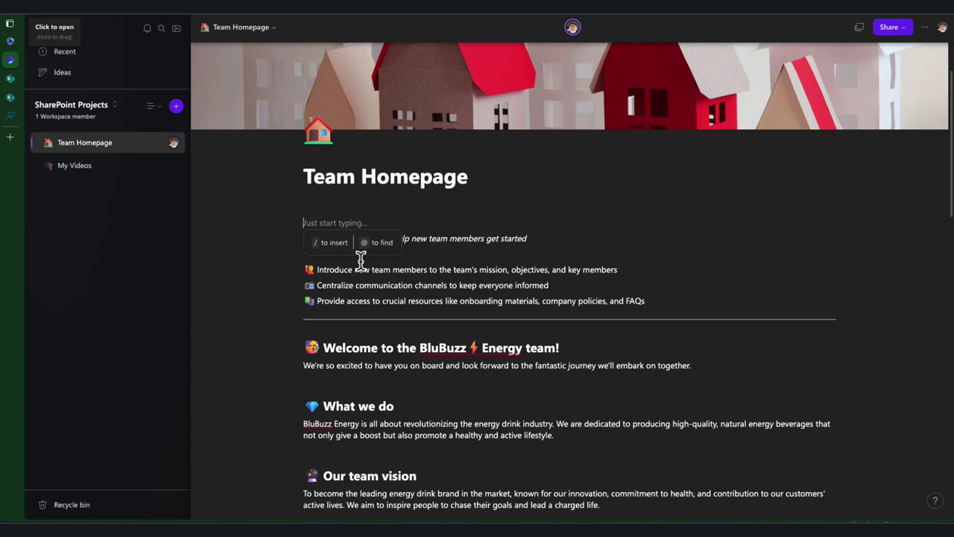
Step: Insert a Table of contents block under the Team Homepage title using the / menu
{"action": "type", "text": "/"}
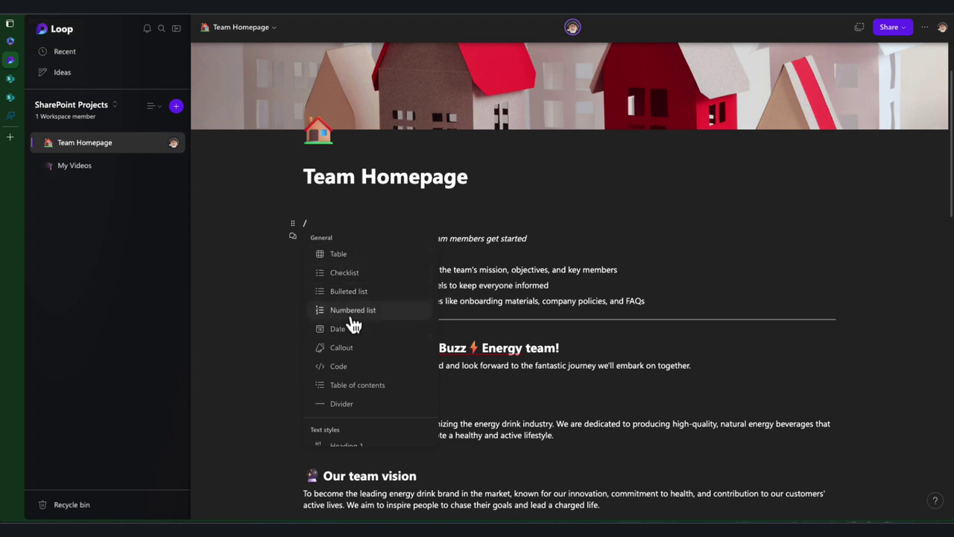
{"action": "left_click", "coordinate": [356, 392]}
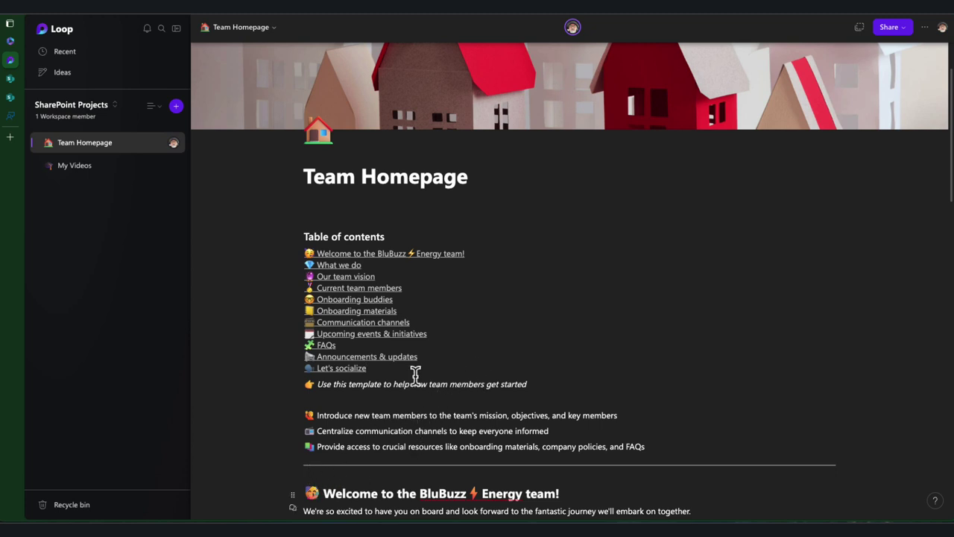
Step: Add a test 'Hello' H1 heading to check the table of contents, then delete it
{"action": "left_click", "coordinate": [344, 400]}
{"action": "key", "text": "Return"}
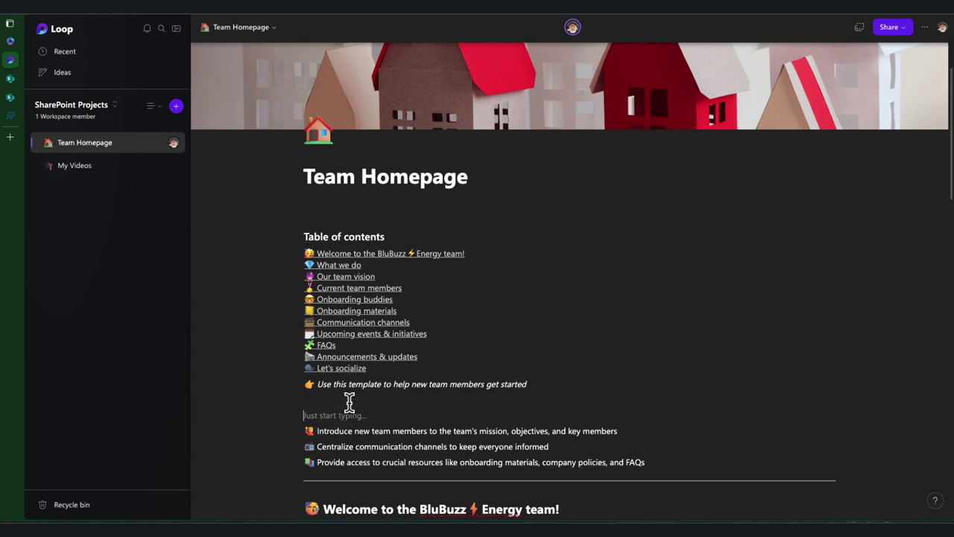
{"action": "type", "text": "Hell"}
{"action": "type", "text": "o"}
{"action": "double_click", "coordinate": [310, 416]}
{"action": "left_click", "coordinate": [390, 397]}
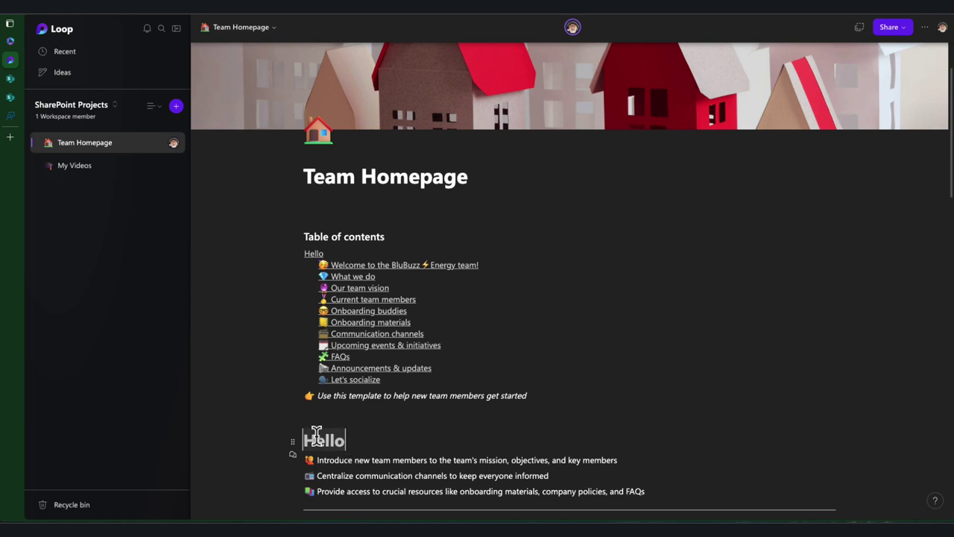
{"action": "key", "text": "BackSpace"}
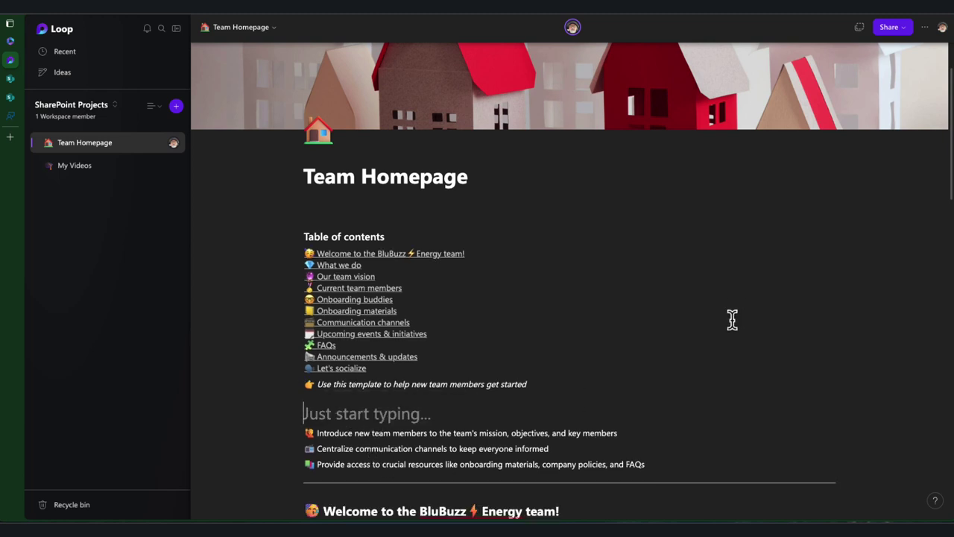
{"action": "left_click", "coordinate": [603, 380]}
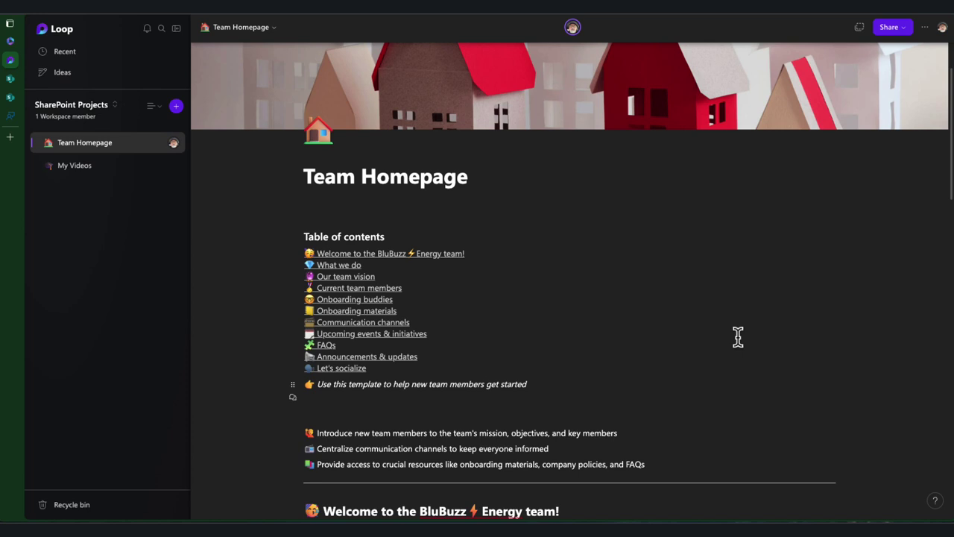
{"action": "left_click", "coordinate": [481, 415]}
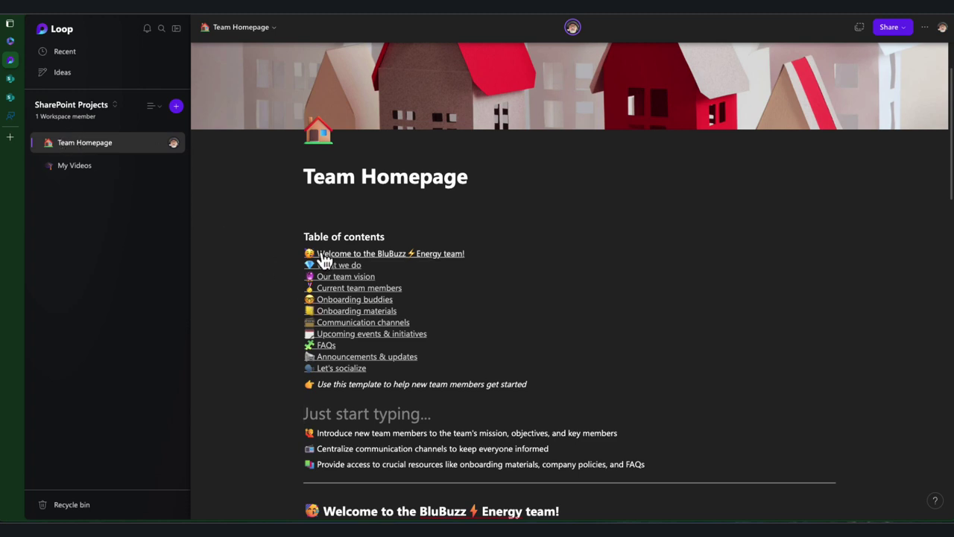
Step: Show the table of contents block's actions menu
{"action": "left_click", "coordinate": [298, 267]}
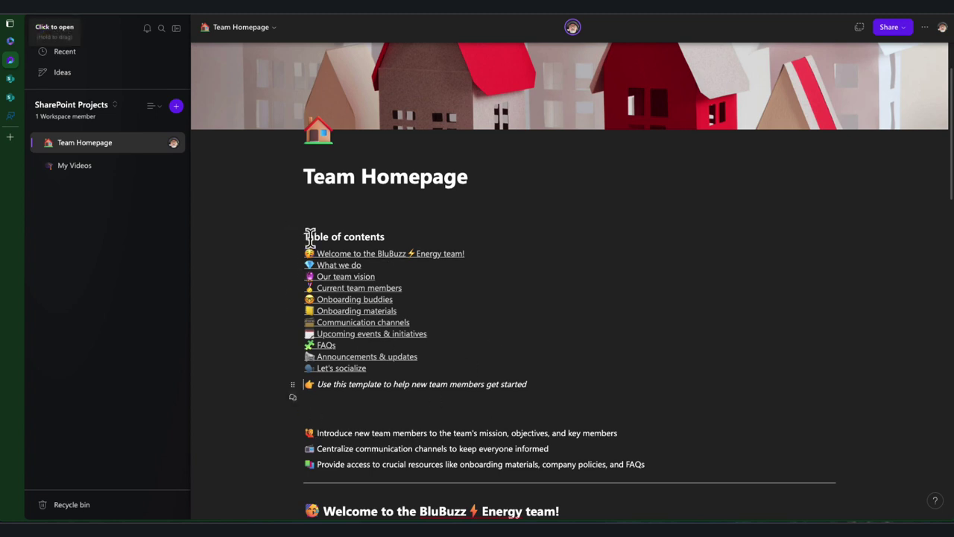
{"action": "mouse_move", "coordinate": [343, 237]}
{"action": "left_click", "coordinate": [293, 224]}
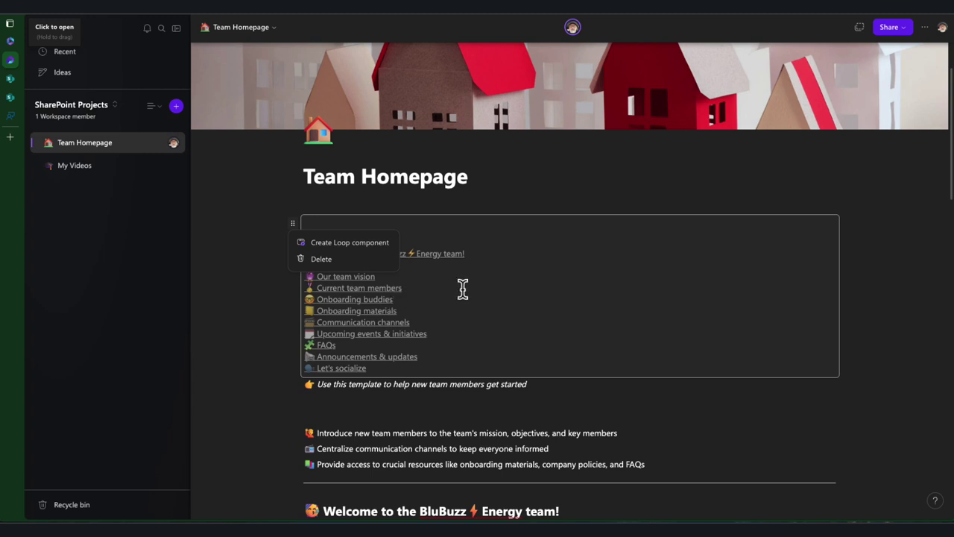
Step: Dismiss the block actions, leaving the table of contents unchanged
{"action": "key", "text": "Escape"}
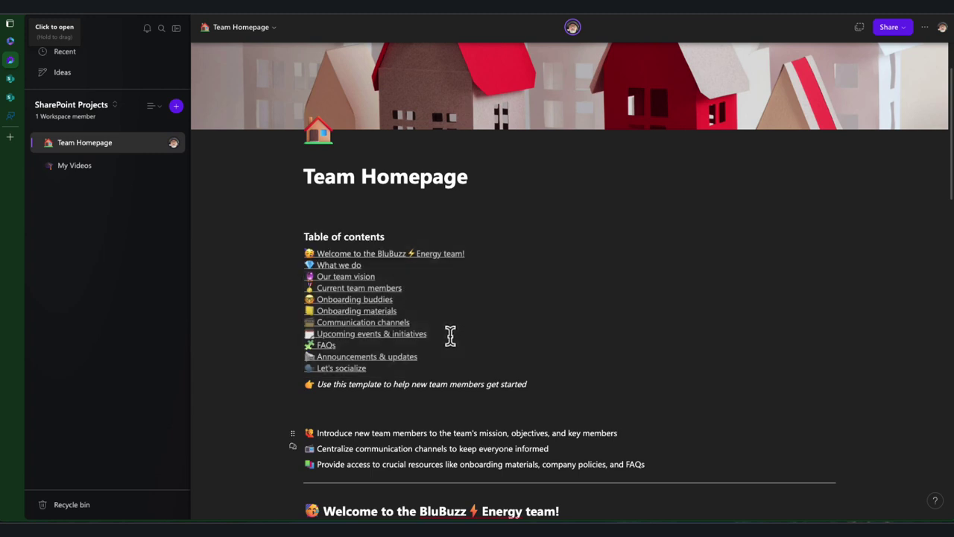